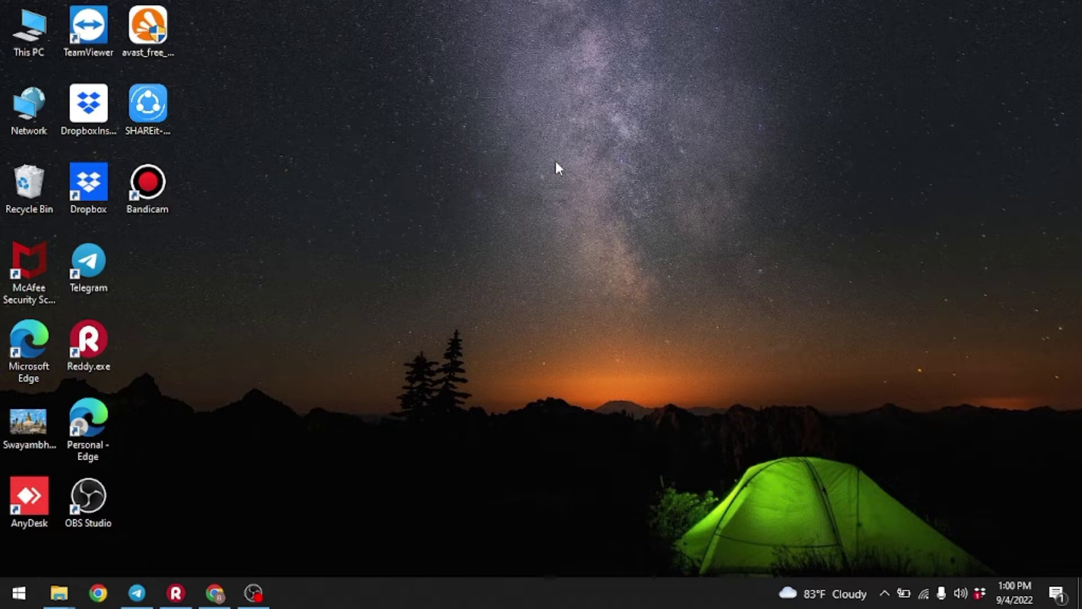
Refresh the desktop, then open Chrome and search for 'playstore' to reach Google Play.
right_click(501, 82)
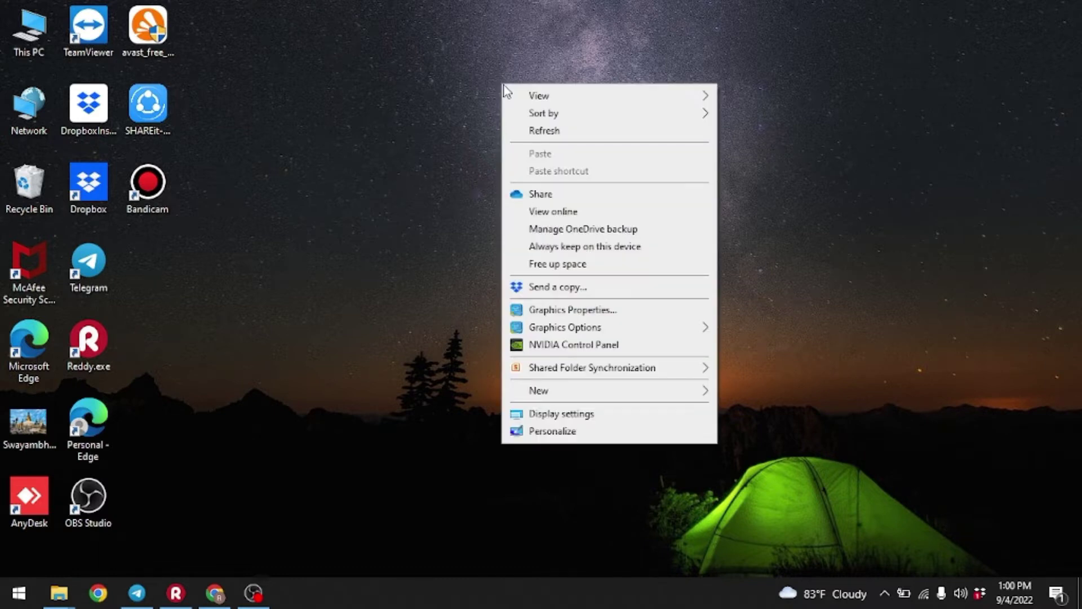
left_click(542, 131)
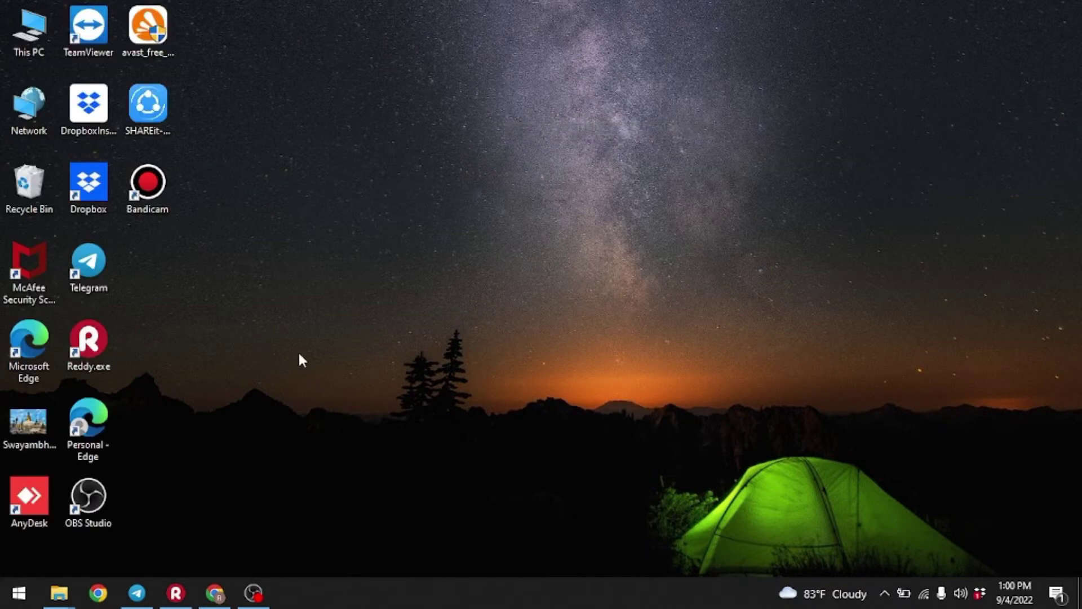
left_click(214, 593)
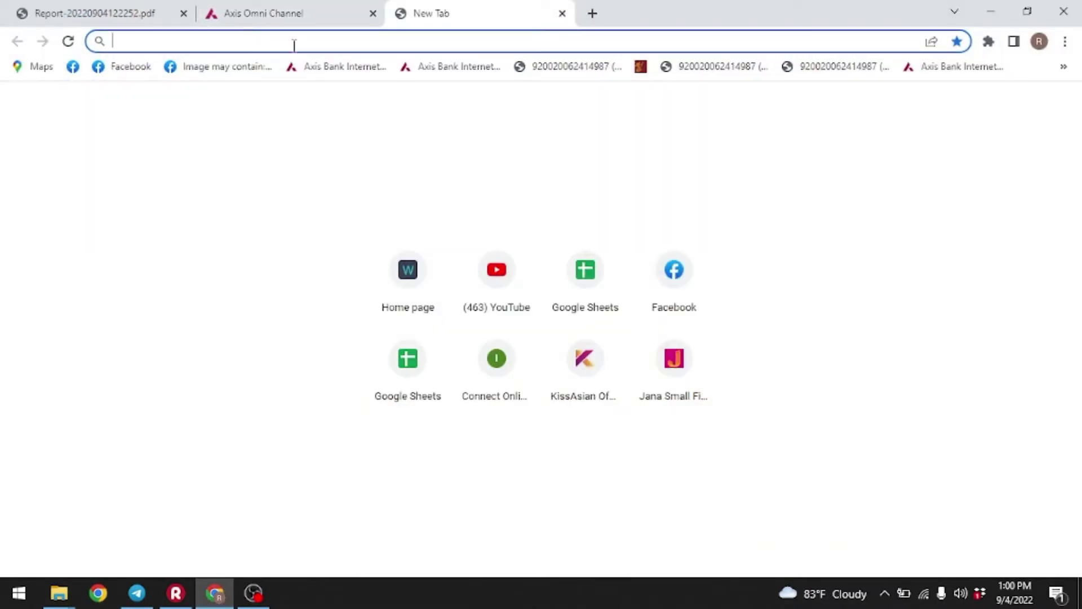
type("play")
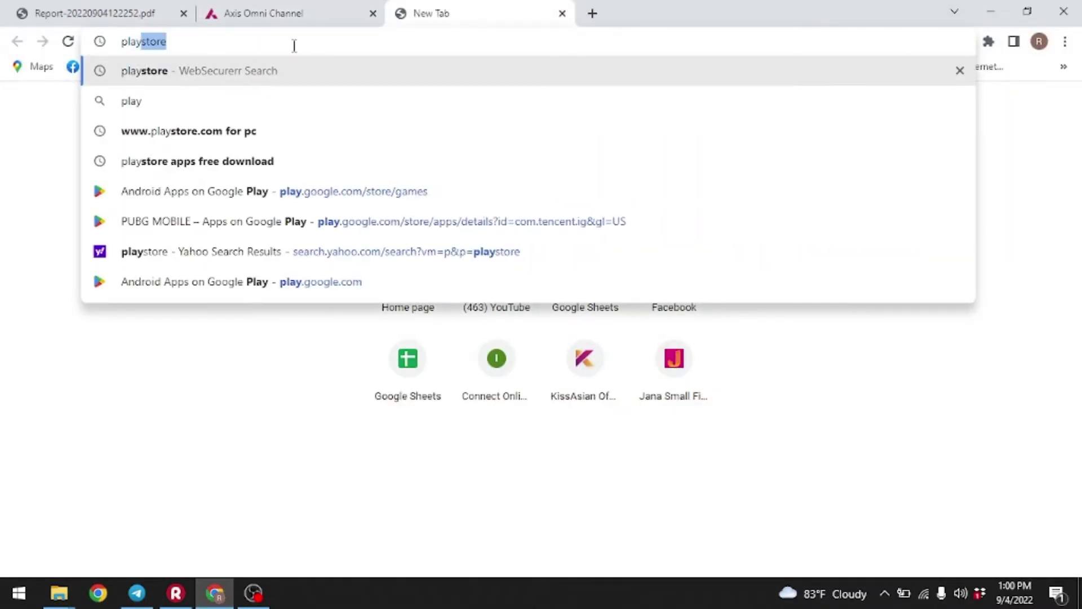
key("Return")
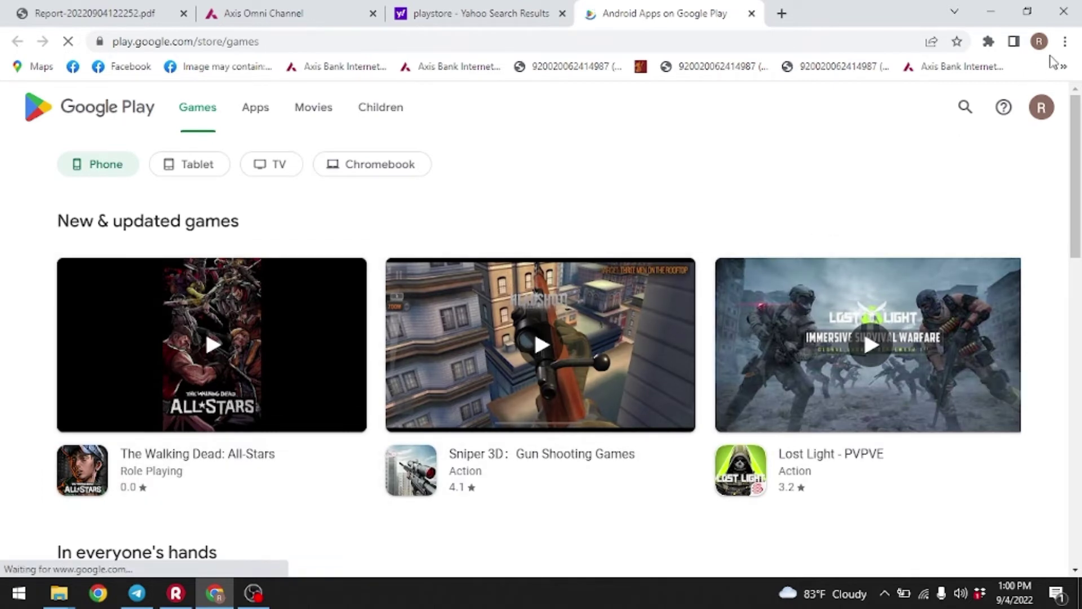
Start a Chrome shortcut for the Google Play page, named 'Android Apps on Google Play'.
left_click(1064, 41)
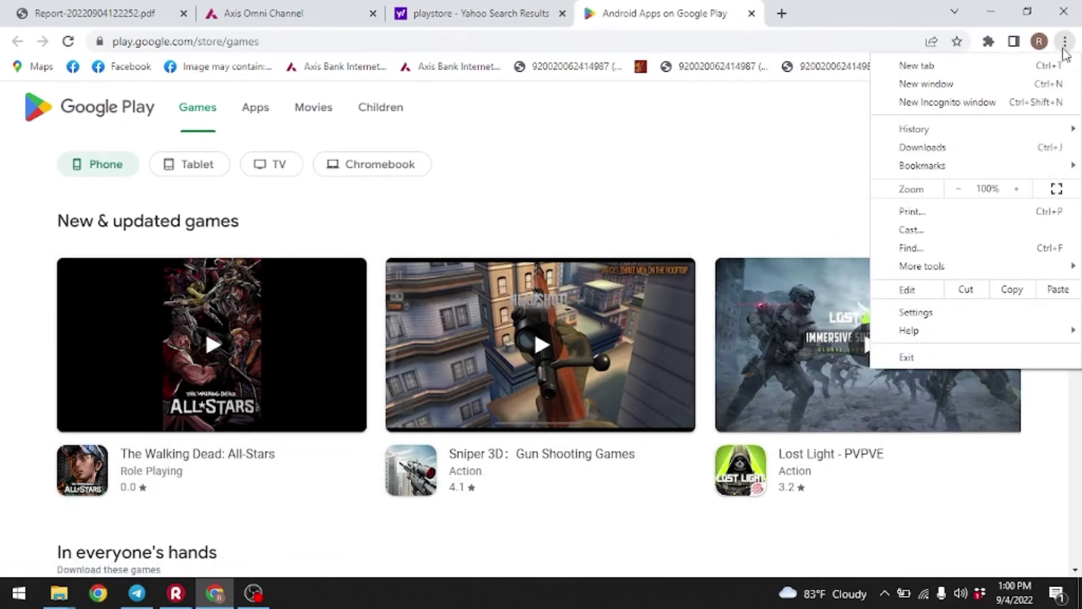
mouse_move(923, 266)
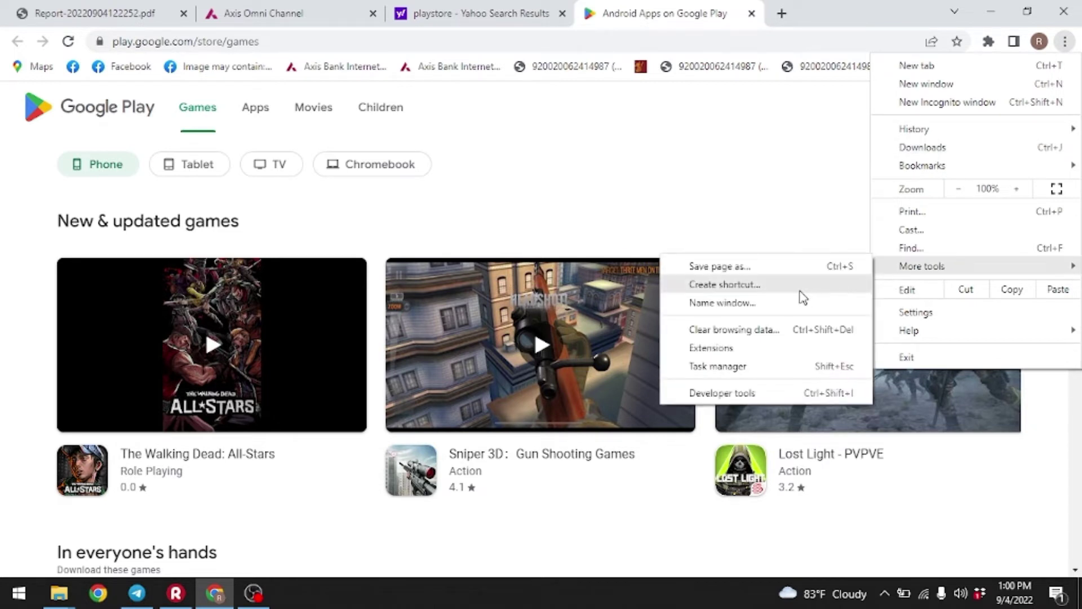
left_click(735, 285)
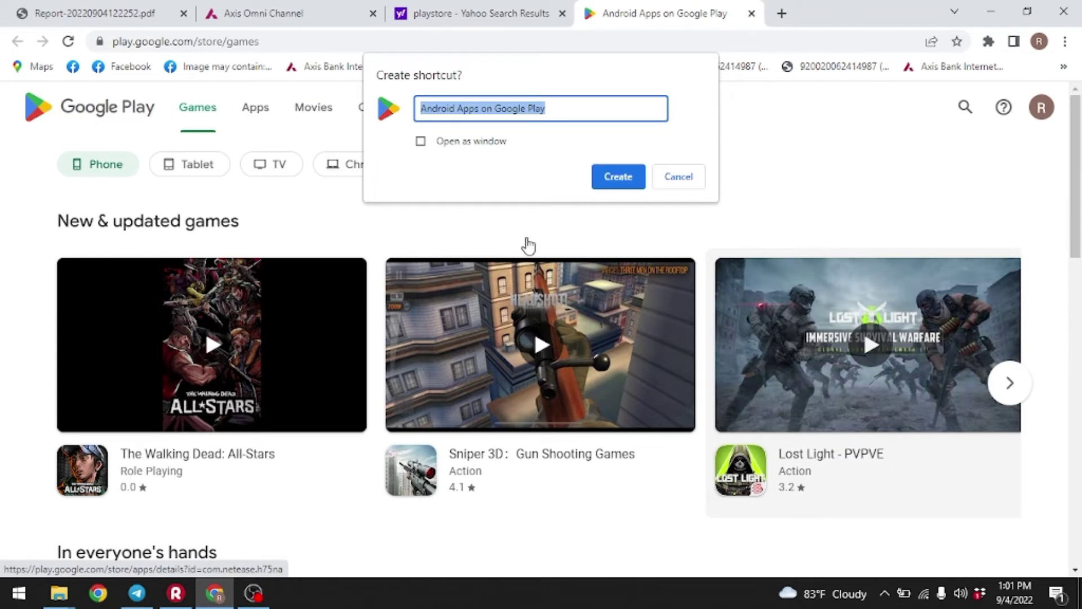
Create the Google Play shortcut set to open as a window, close that window, and minimize Chrome.
left_click(421, 142)
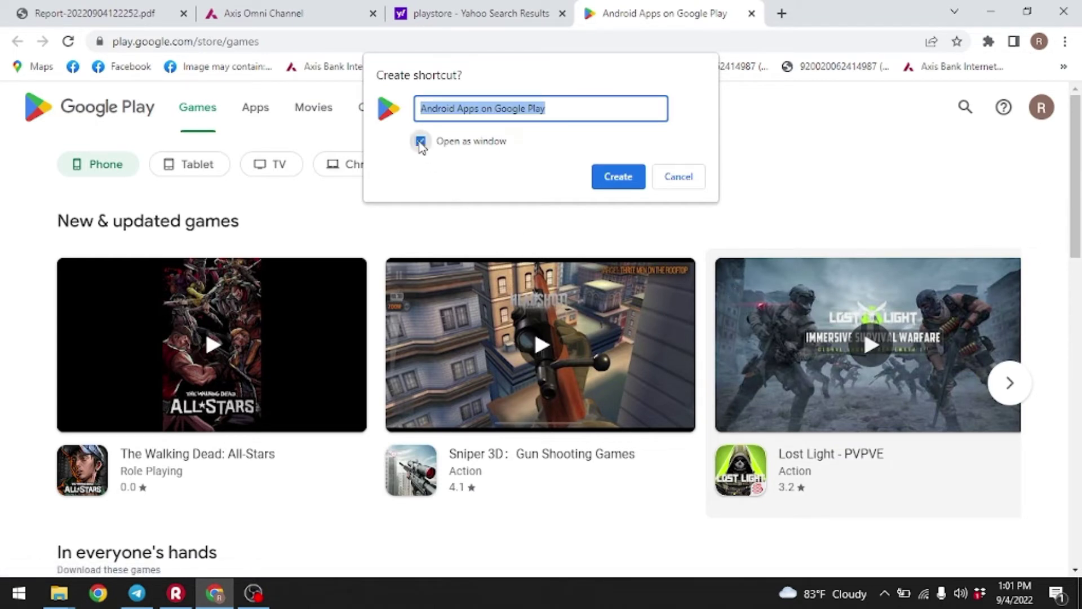
left_click(618, 177)
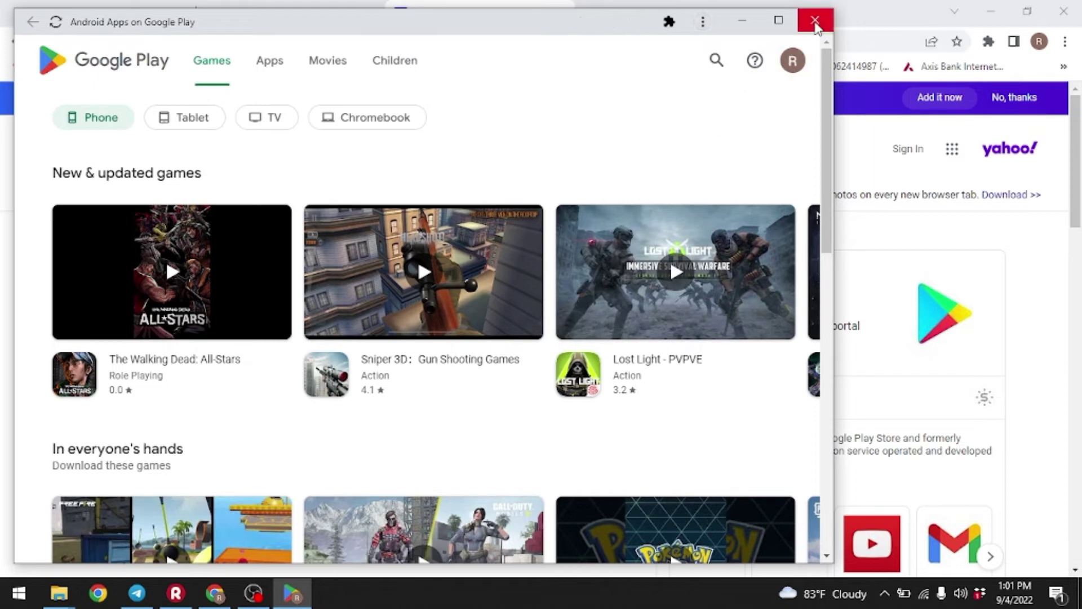
left_click(816, 26)
left_click(995, 12)
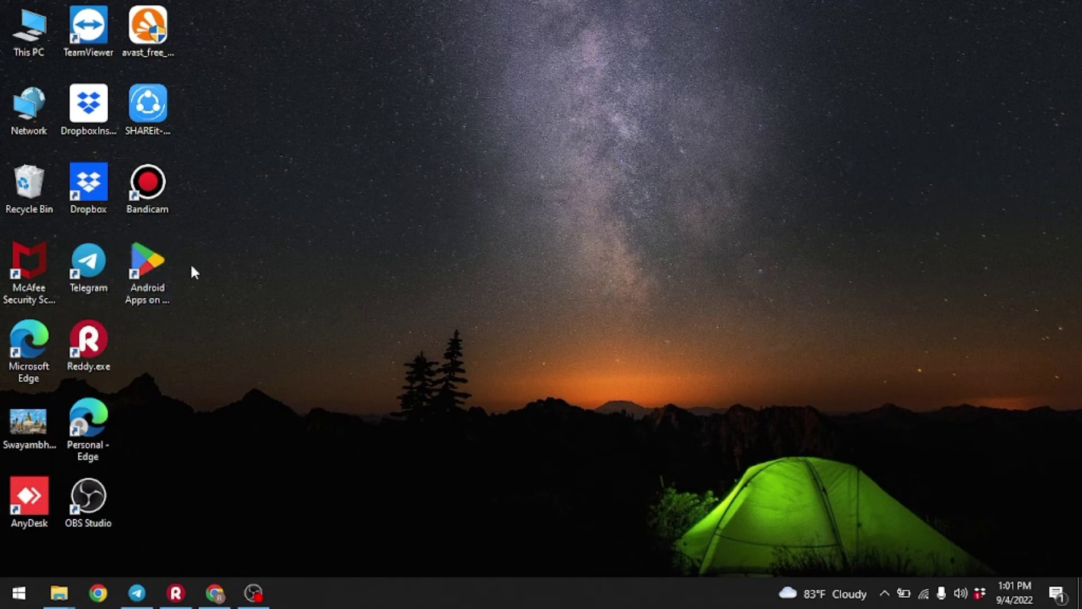
Launch Google Play from the 'Android Apps on Google Play' desktop icon via its Open option.
left_click(153, 274)
right_click(152, 275)
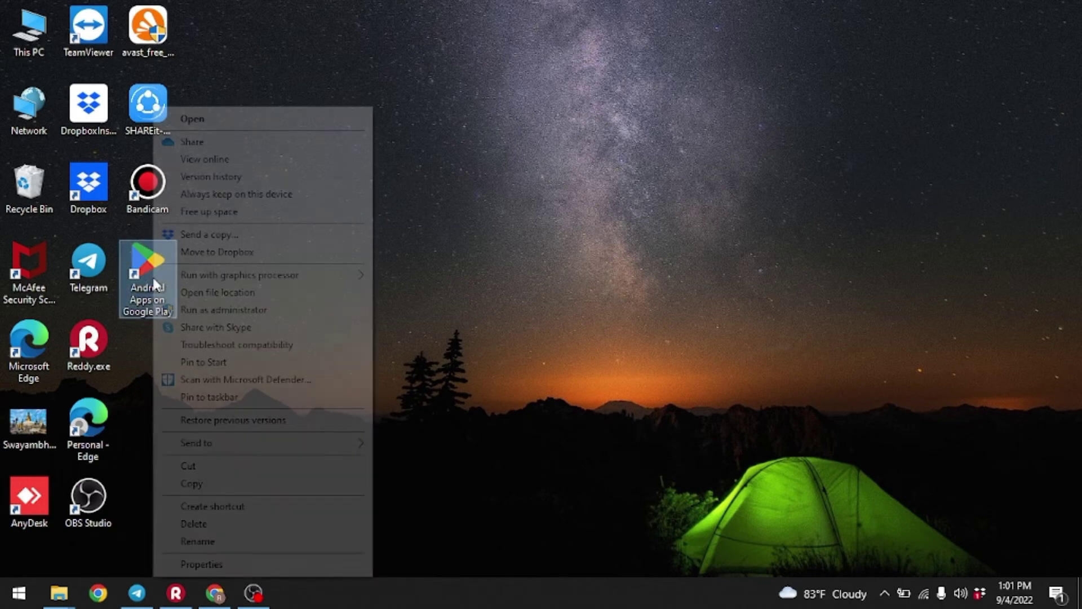
left_click(285, 119)
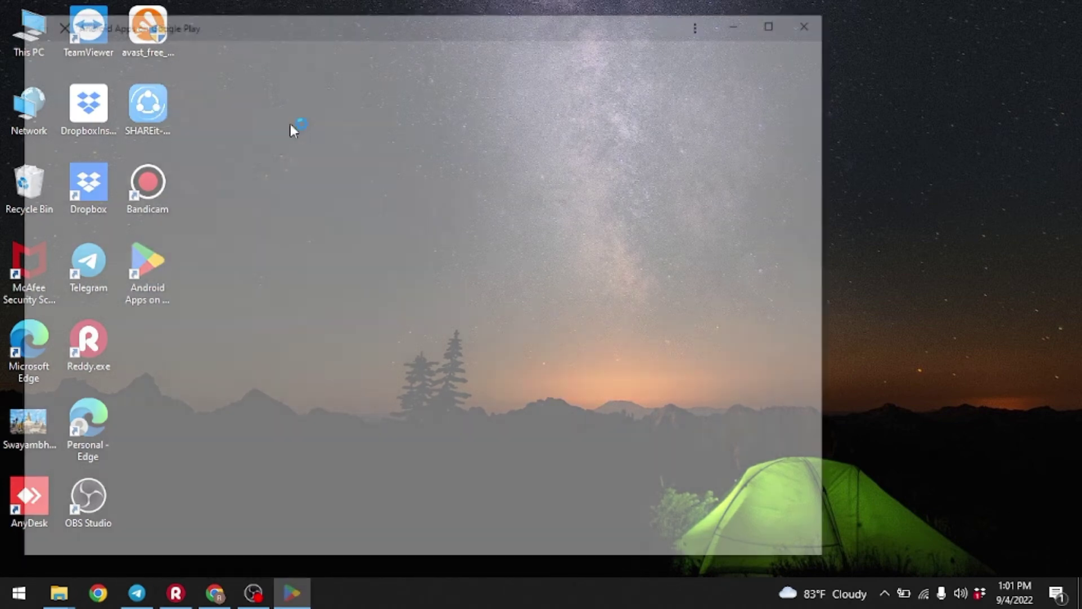